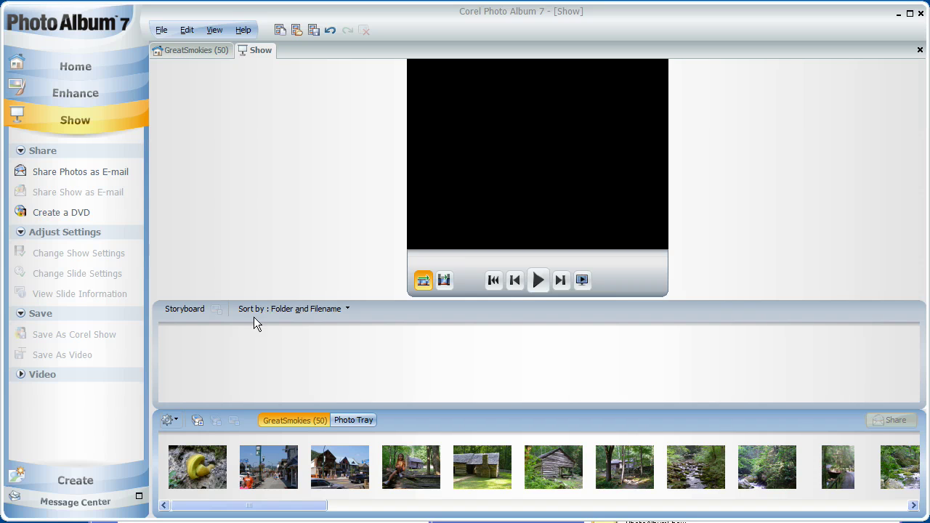
- Show the 50 GreatSmokies folder photo thumbnails instead of the Show workspace
{"action": "left_click", "coordinate": [216, 52]}
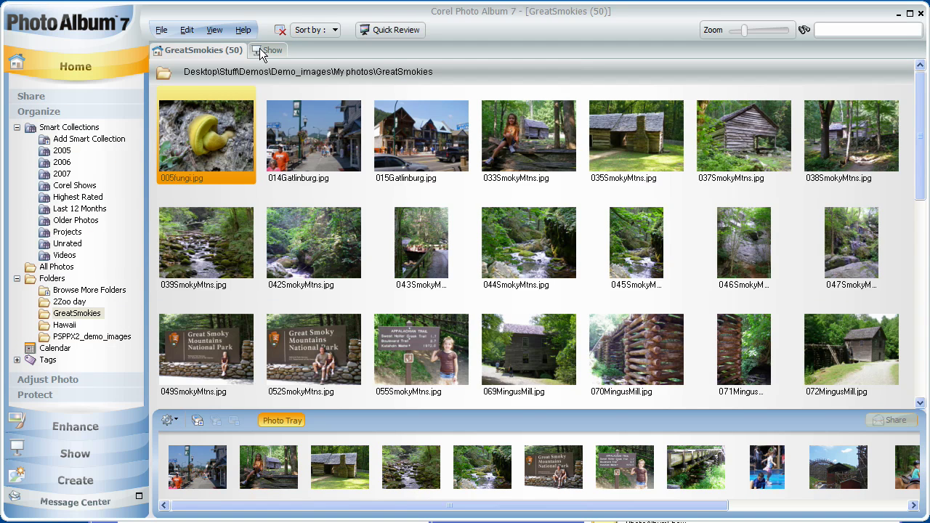
{"action": "left_click", "coordinate": [265, 50]}
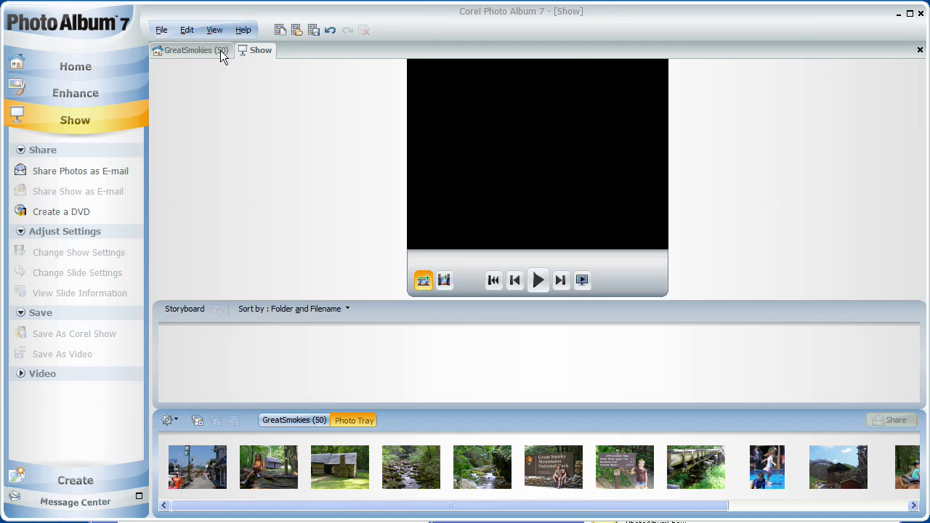
{"action": "left_click", "coordinate": [220, 51]}
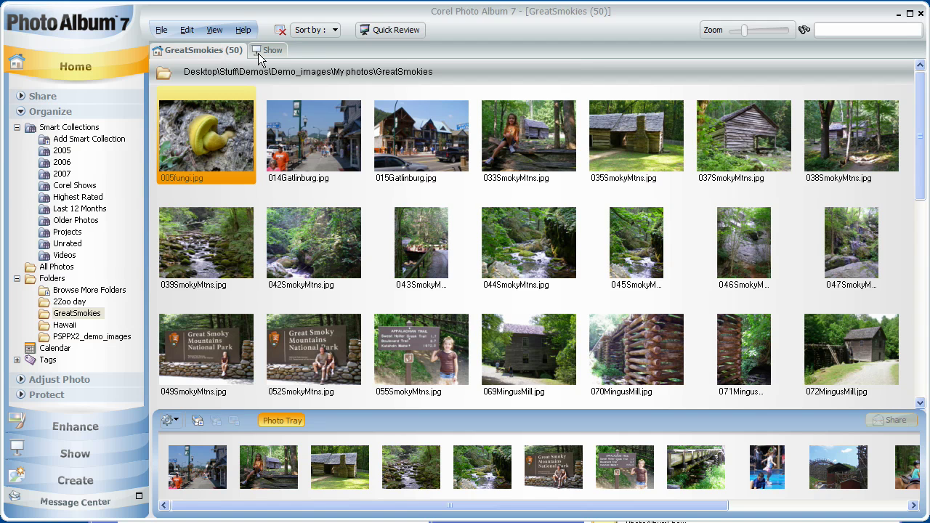
- Load all Photo Tray photos onto the Show storyboard, beginning with the Gatlinburg street scene
{"action": "left_click", "coordinate": [258, 53]}
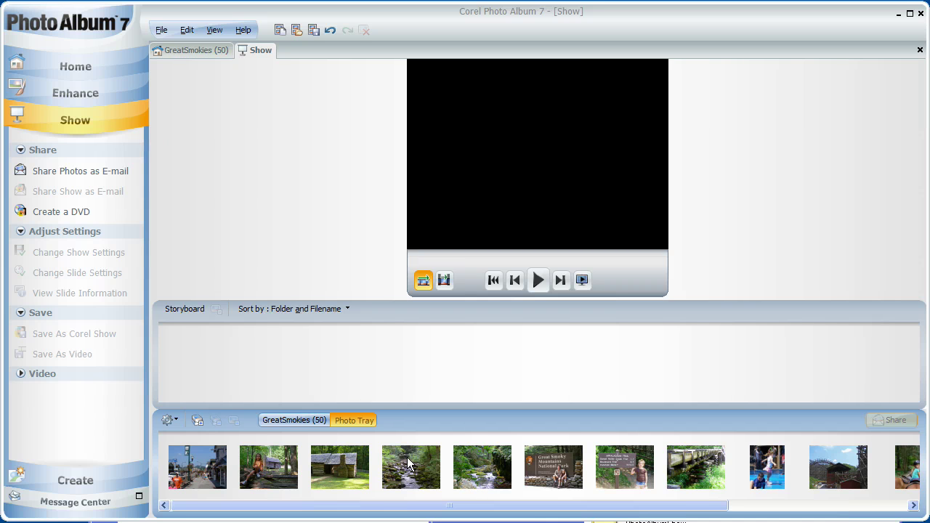
{"action": "mouse_move", "coordinate": [408, 463]}
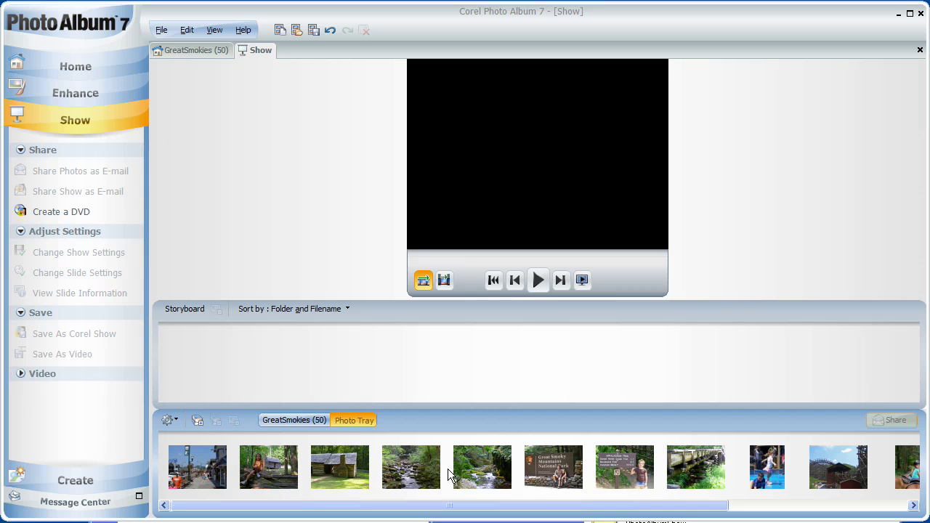
{"action": "key", "text": "ctrl+a"}
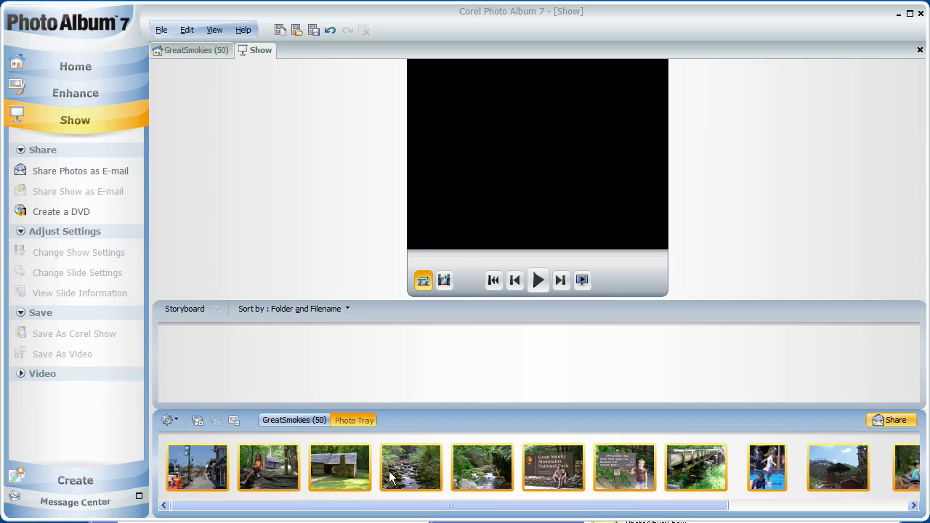
{"action": "left_click_drag", "start_coordinate": [347, 477], "coordinate": [356, 375]}
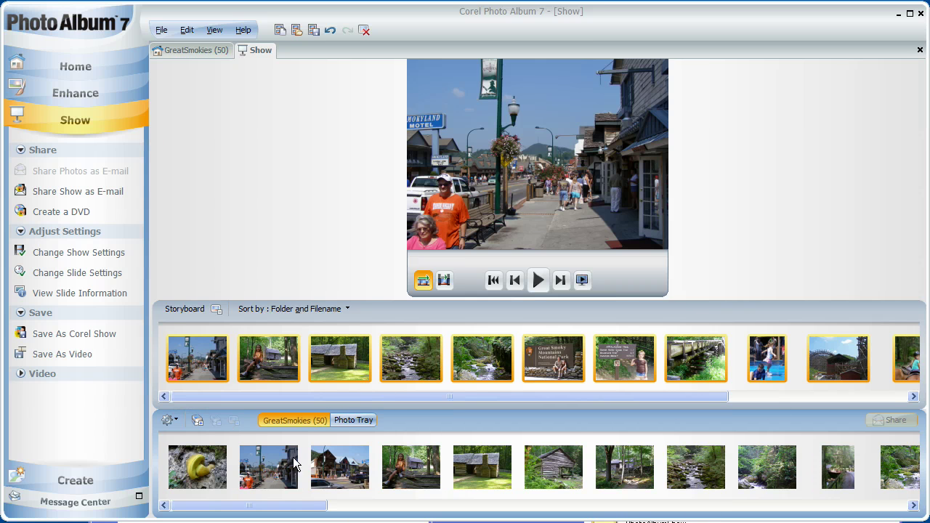
{"action": "left_click", "coordinate": [355, 420]}
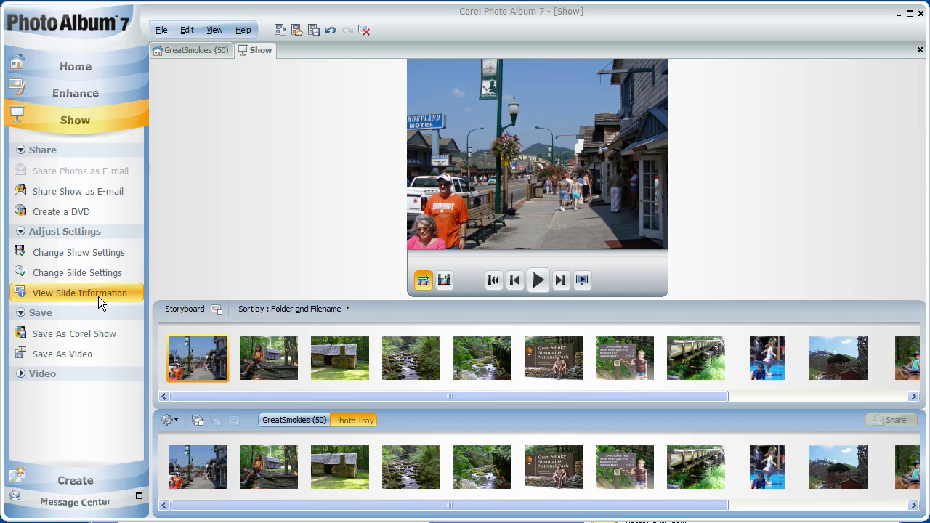
- Caption slide 014Gatlinburg.jpg with 'Welcome to Gatlinburg'
{"action": "left_click", "coordinate": [79, 293]}
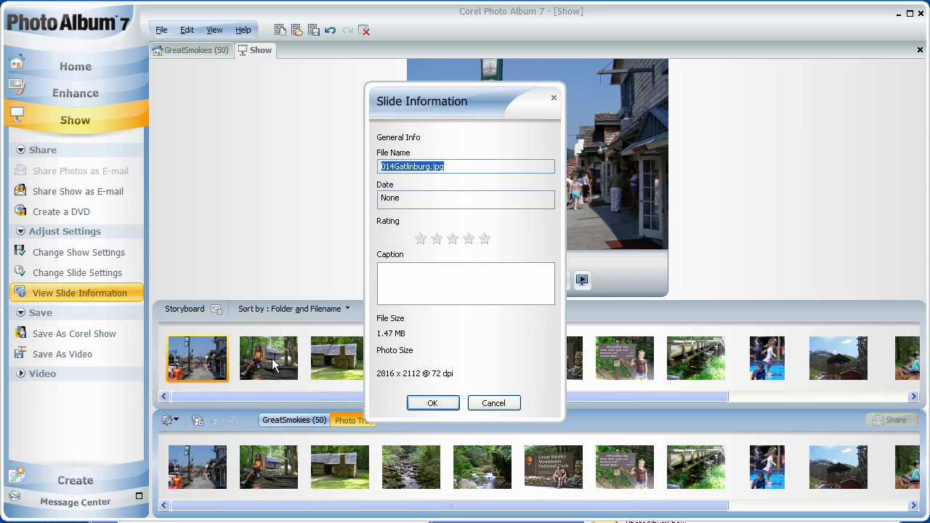
{"action": "left_click", "coordinate": [425, 291]}
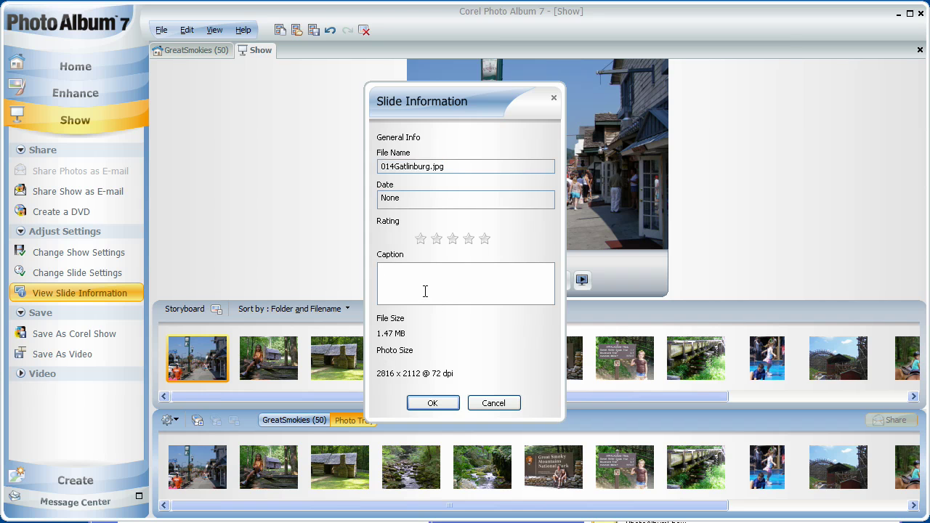
{"action": "type", "text": "Welcome to Gatlinburg"}
{"action": "left_click", "coordinate": [432, 402]}
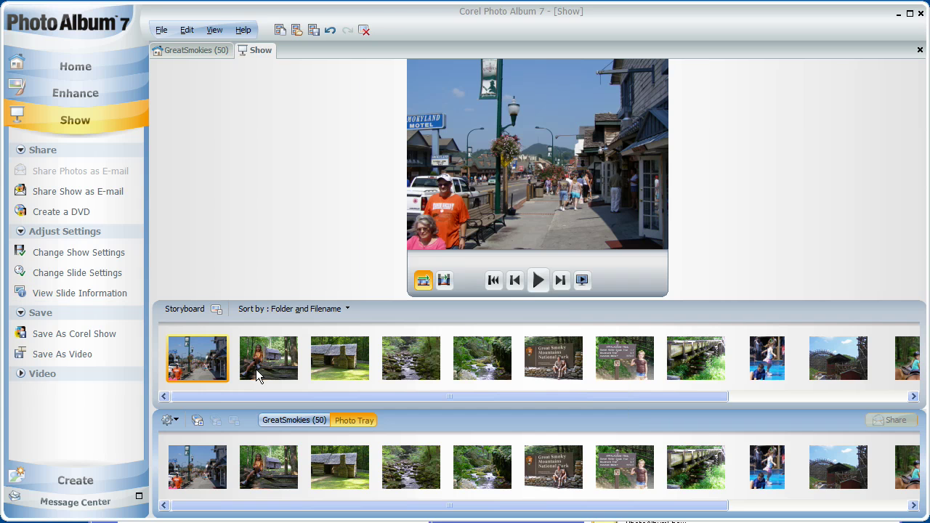
- Give the first slide a 3.00-second duration and manually set motion effects
{"action": "left_click", "coordinate": [100, 274]}
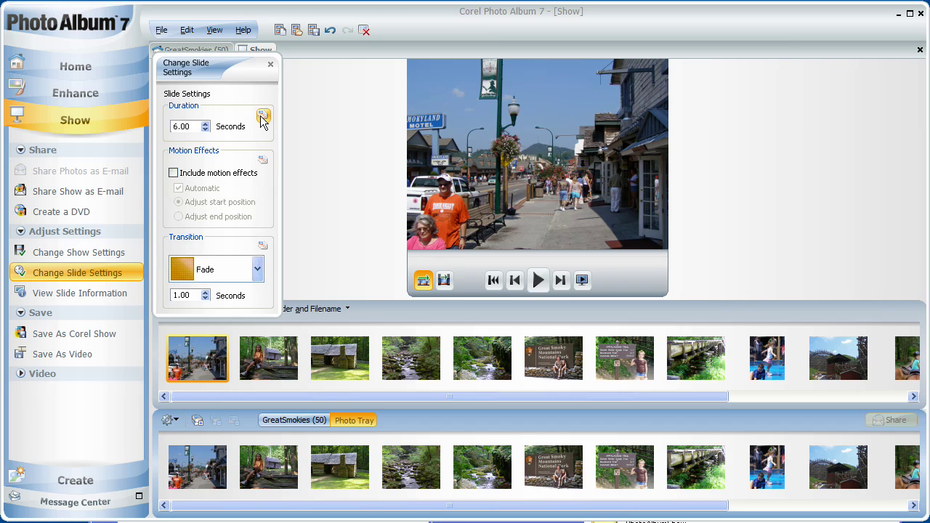
{"action": "left_click", "coordinate": [205, 130]}
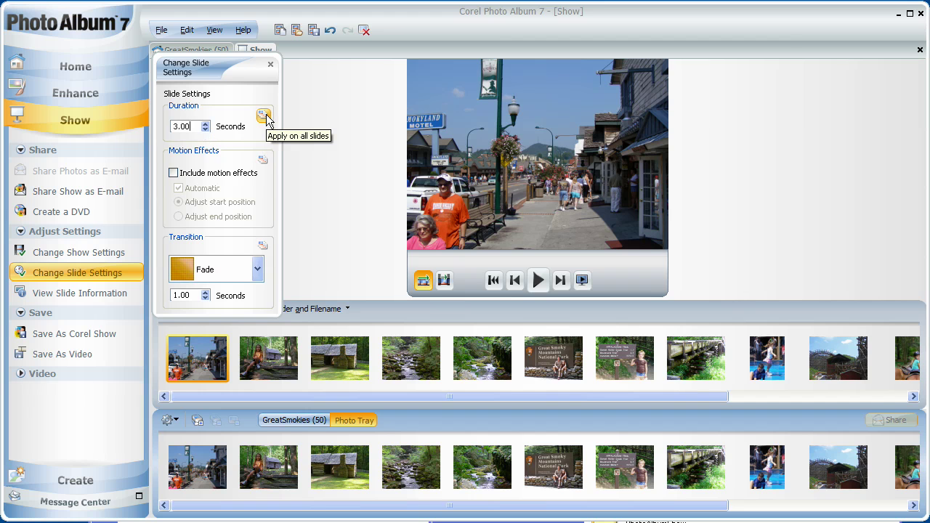
{"action": "left_click", "coordinate": [173, 174]}
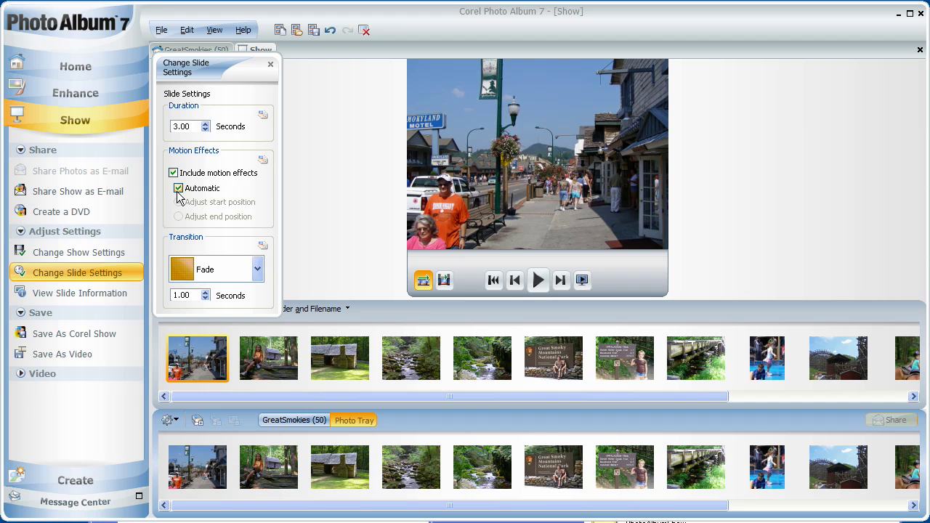
{"action": "left_click", "coordinate": [177, 189]}
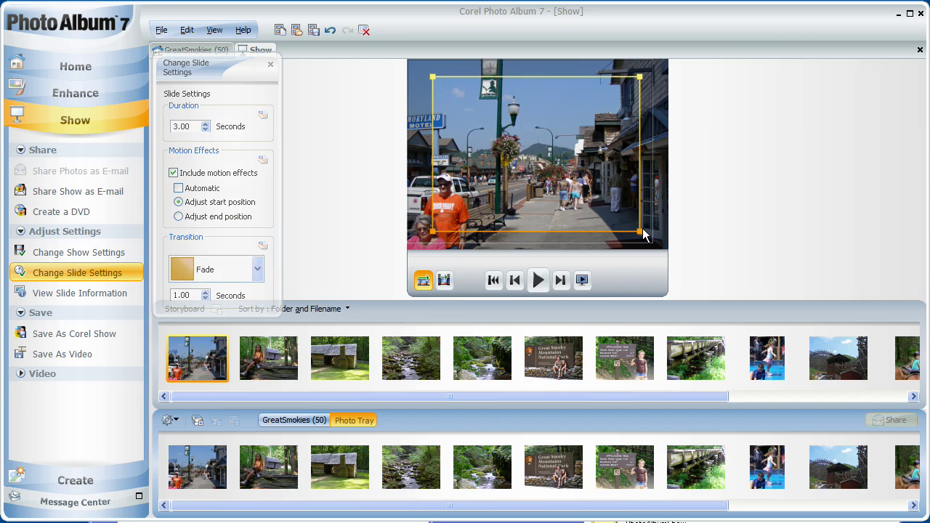
- Frame the motion from a lamp-post close-up to the full street scene
{"action": "left_click_drag", "start_coordinate": [639, 232], "coordinate": [477, 110]}
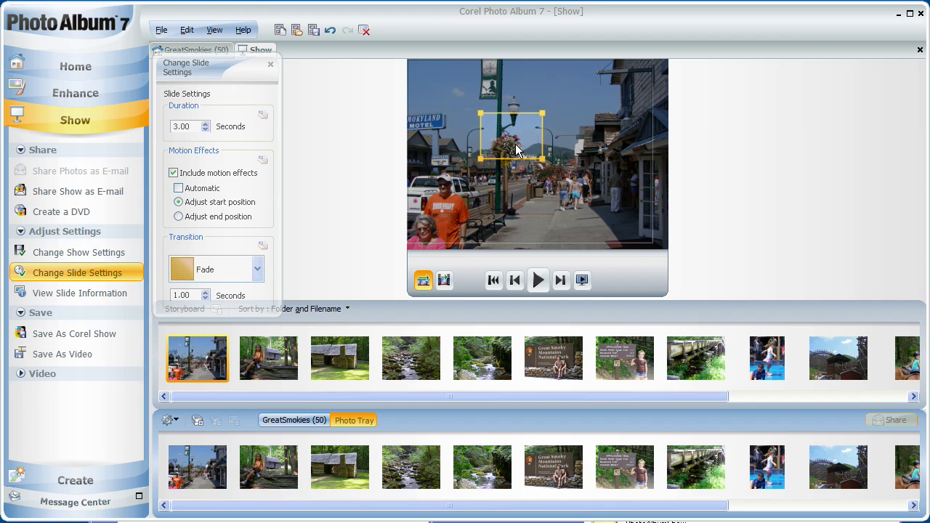
{"action": "left_click_drag", "start_coordinate": [512, 150], "coordinate": [514, 126]}
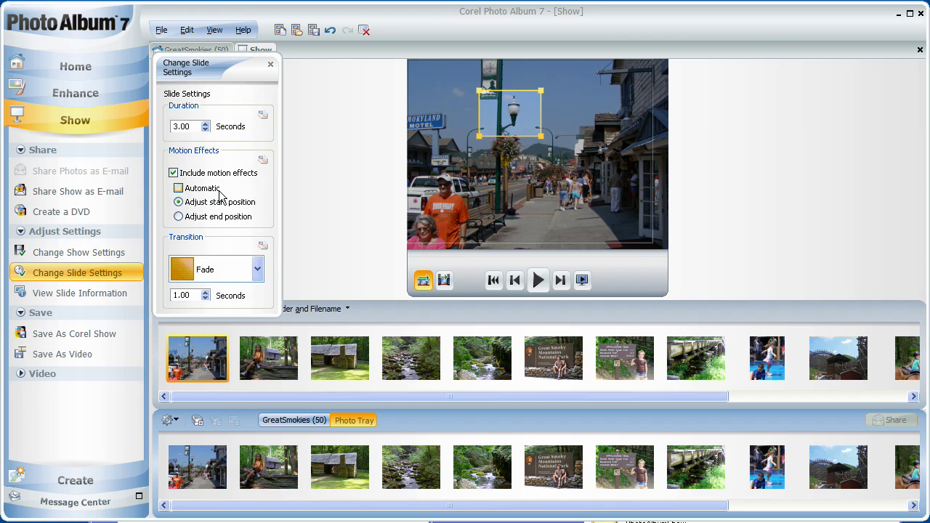
{"action": "left_click", "coordinate": [179, 217]}
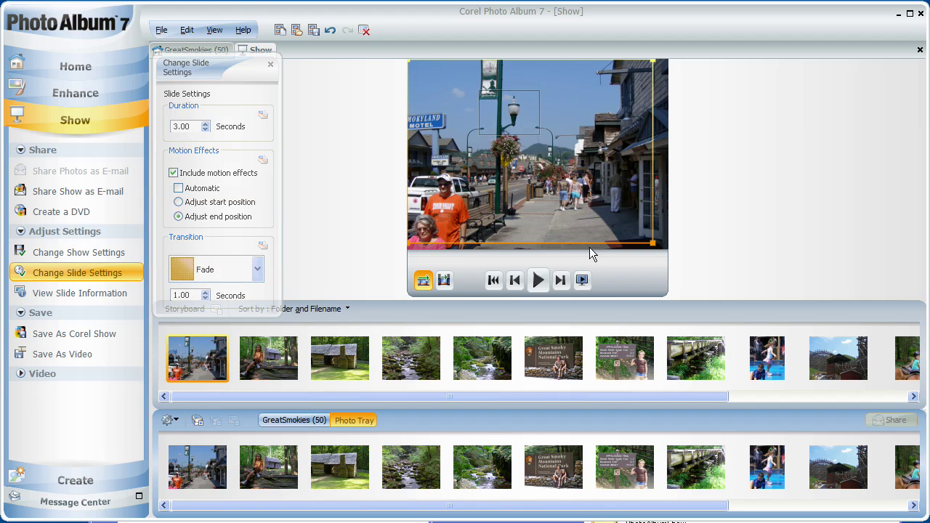
{"action": "left_click_drag", "start_coordinate": [654, 244], "coordinate": [662, 247]}
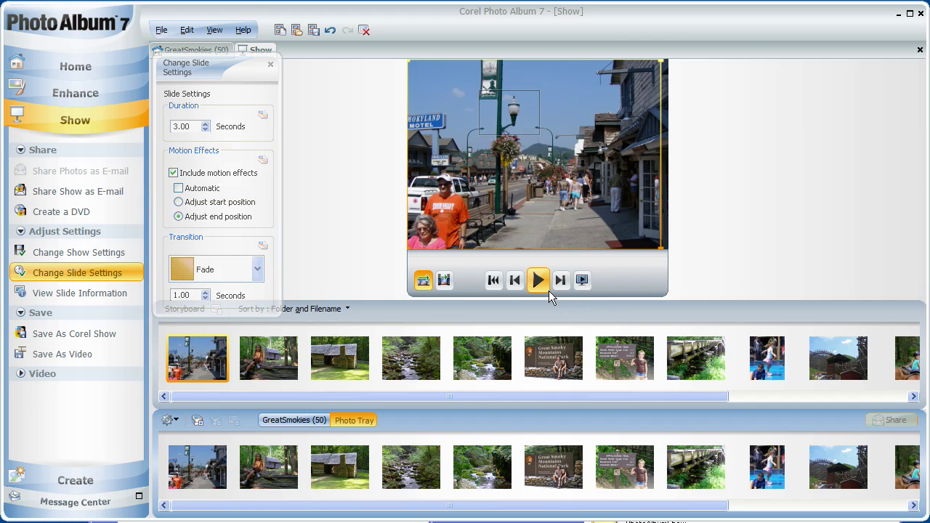
- Apply the Random transition to all slides and close the slide settings
{"action": "left_click", "coordinate": [258, 269]}
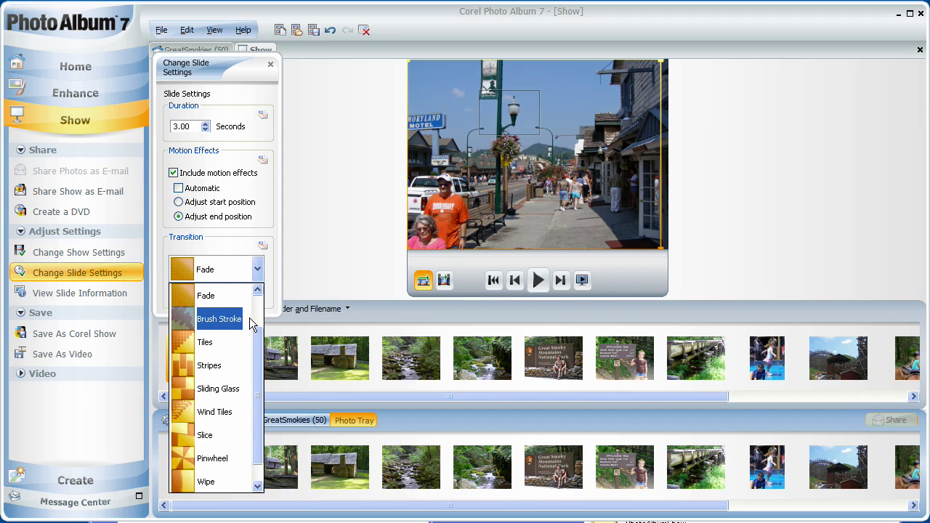
{"action": "scroll", "coordinate": [259, 313], "scroll_direction": "up", "scroll_amount": 2}
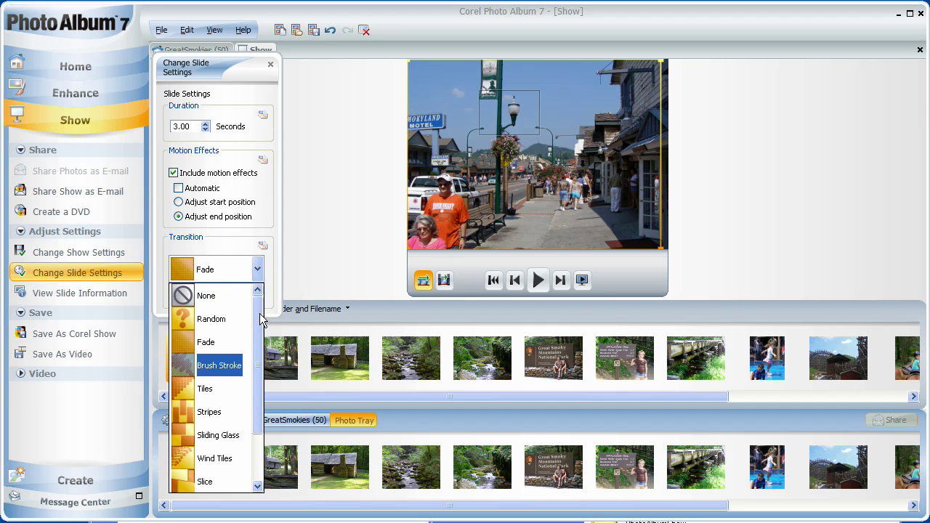
{"action": "left_click", "coordinate": [209, 319]}
{"action": "left_click", "coordinate": [262, 245]}
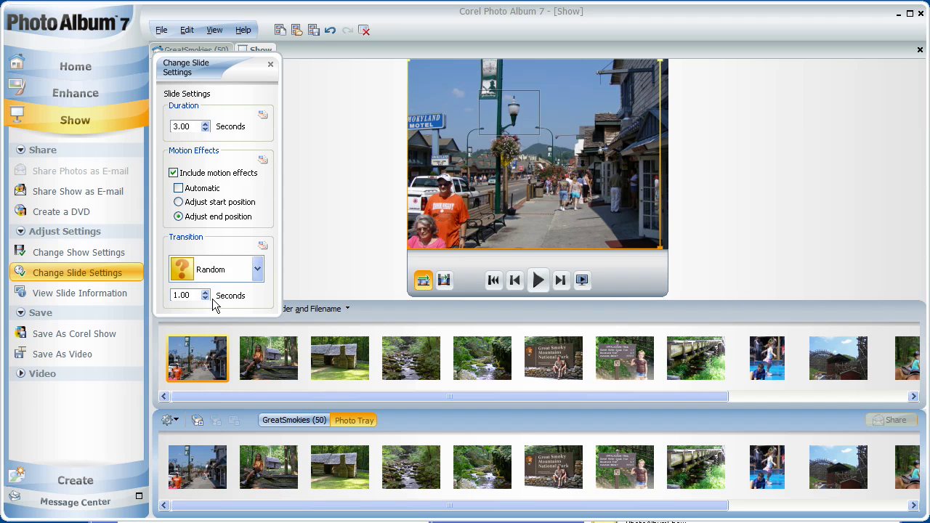
{"action": "left_click", "coordinate": [271, 64]}
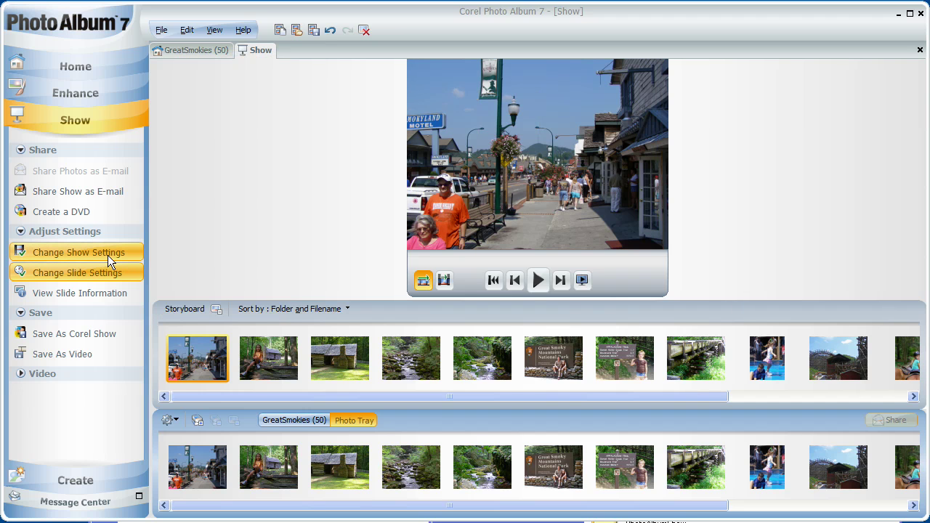
- Add the WAV music soundtrack and save the show as Corel Show 'MyShow' on the Desktop
{"action": "left_click", "coordinate": [107, 255]}
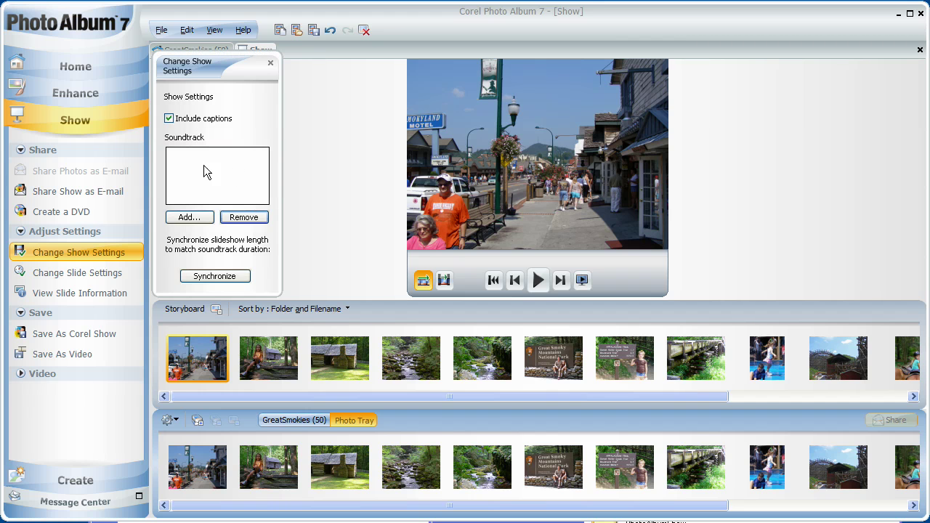
{"action": "left_click", "coordinate": [203, 218]}
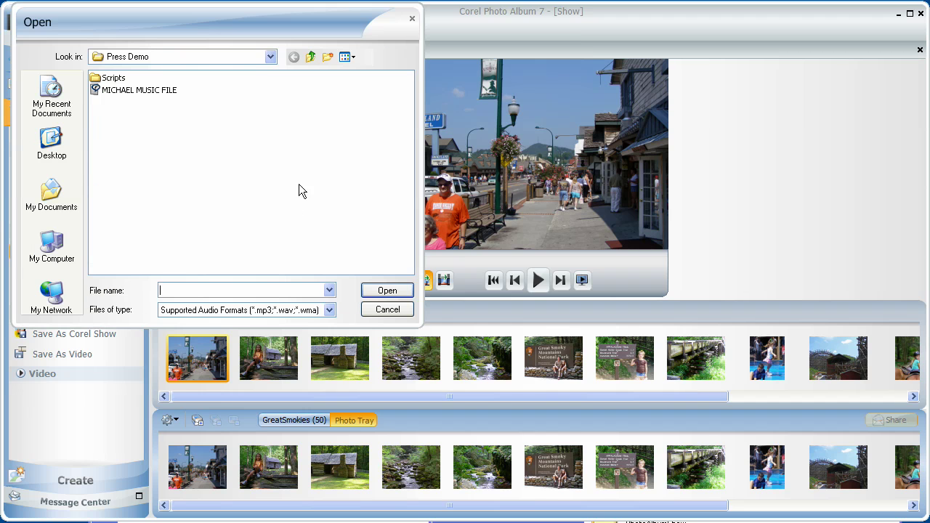
{"action": "left_click", "coordinate": [160, 91]}
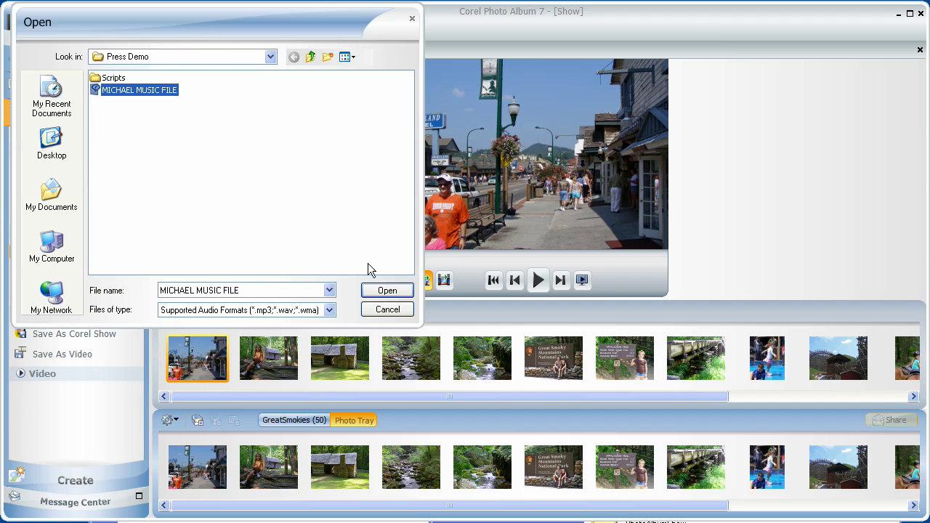
{"action": "left_click", "coordinate": [372, 291]}
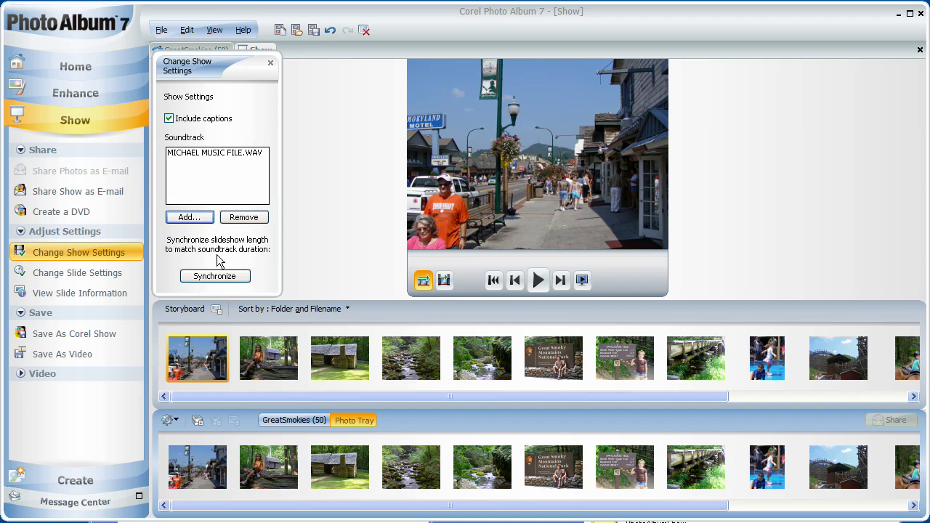
{"action": "left_click", "coordinate": [270, 63]}
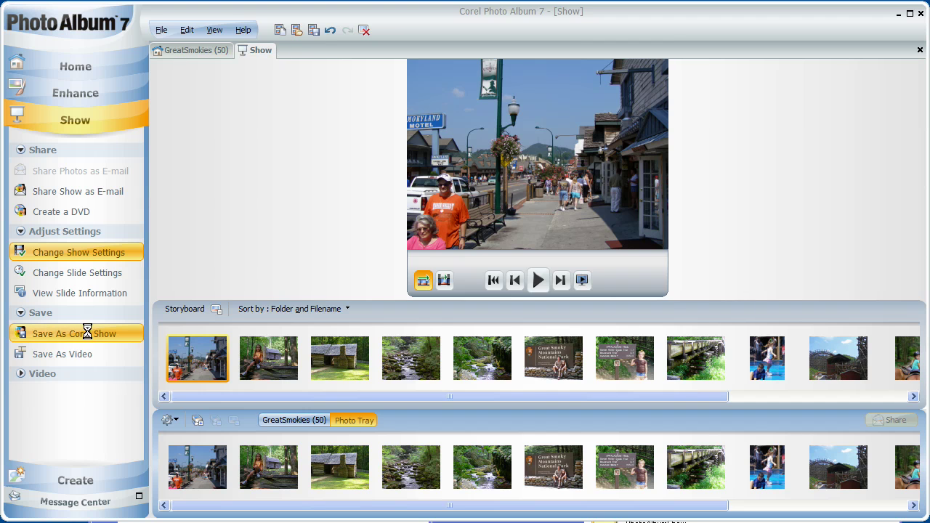
{"action": "left_click", "coordinate": [87, 332]}
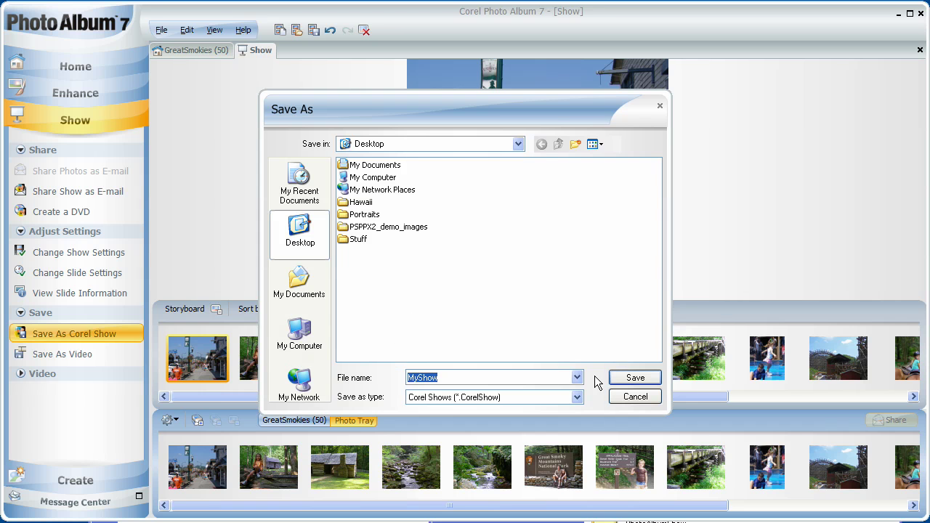
{"action": "left_click", "coordinate": [635, 379]}
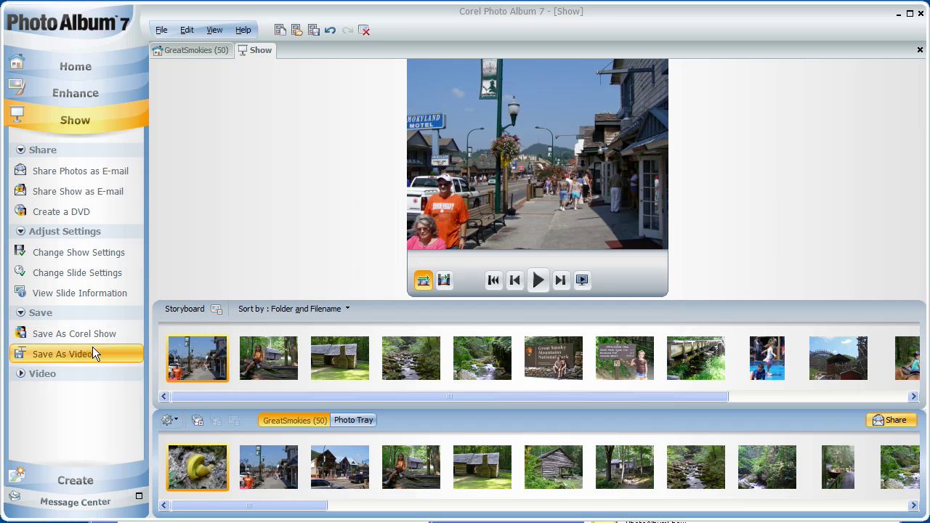
- Add the saved MyShow slideshow to a new DVD and start creating it
{"action": "left_click", "coordinate": [61, 212]}
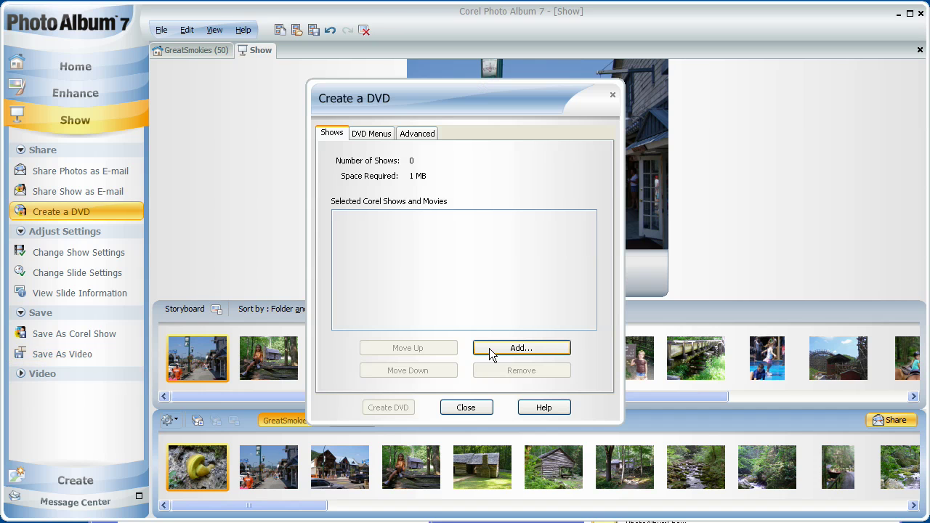
{"action": "left_click", "coordinate": [489, 348]}
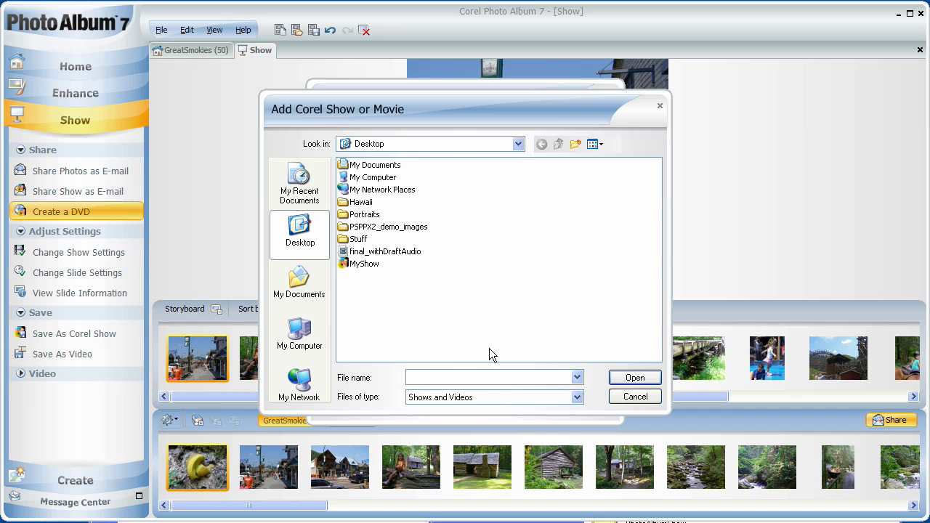
{"action": "double_click", "coordinate": [364, 265]}
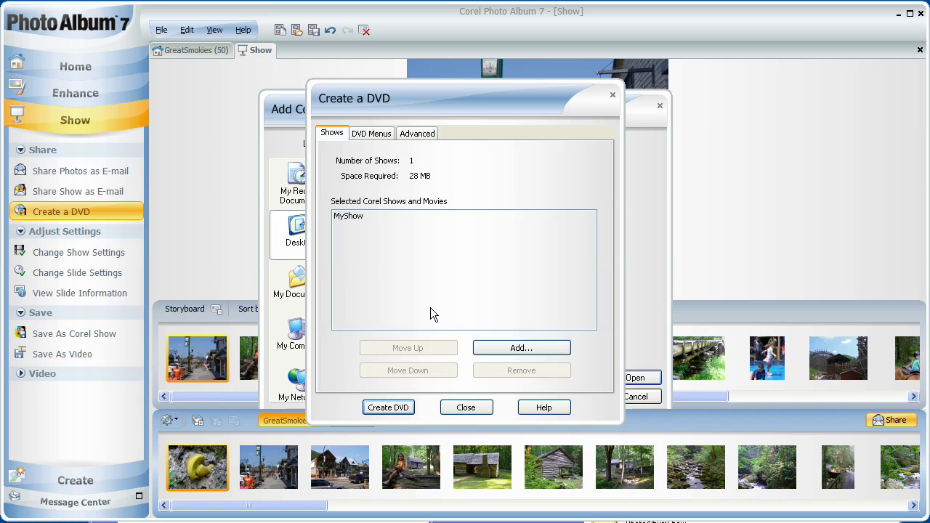
{"action": "left_click", "coordinate": [401, 407]}
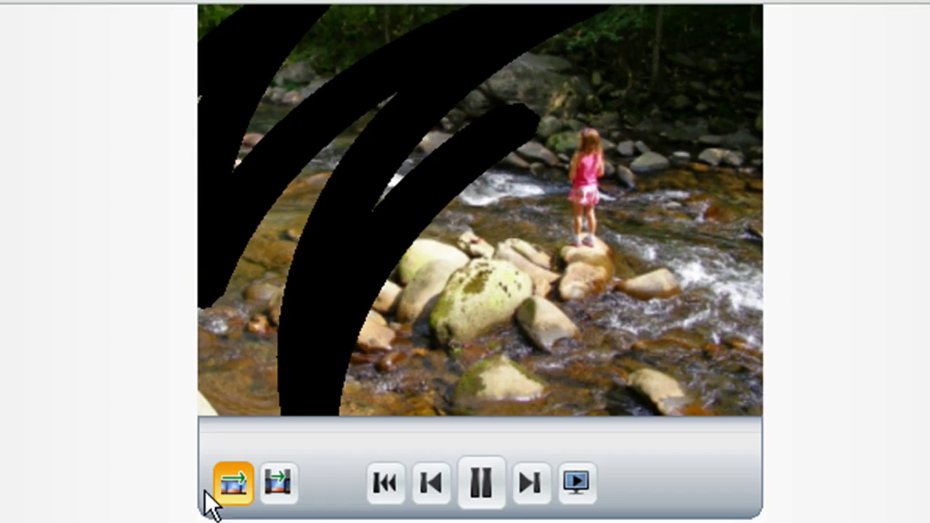
- Pause the slideshow preview on the photo of the girl in the stream
{"action": "left_click", "coordinate": [480, 483]}
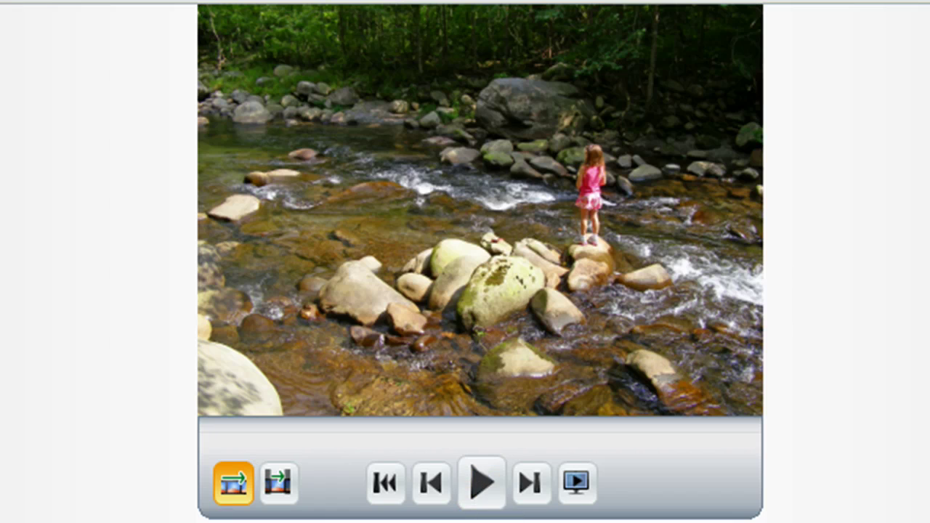